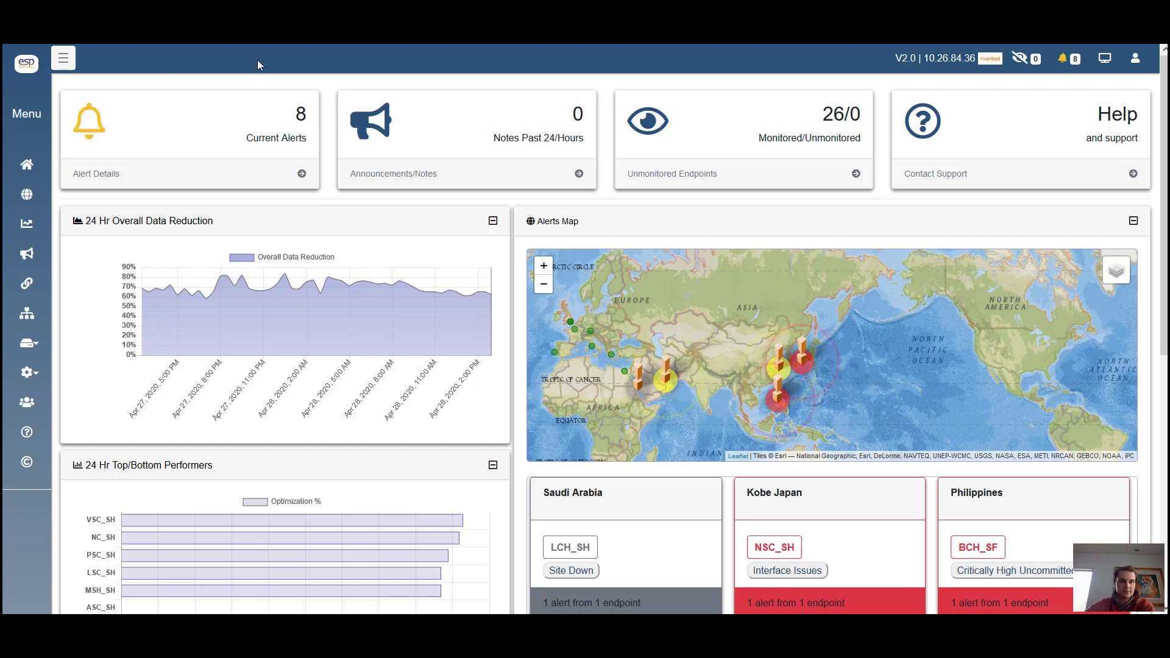
- Open the current alerts list and review the endpoints that have alerts
click(278, 112)
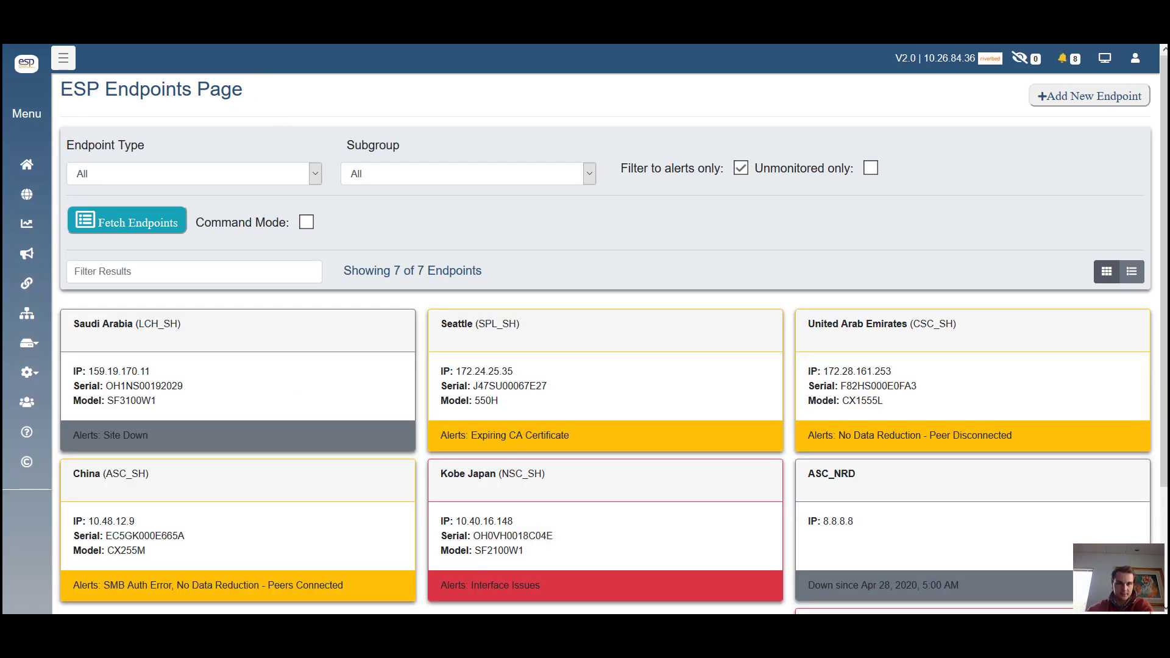
scroll(682, 250, down, 2)
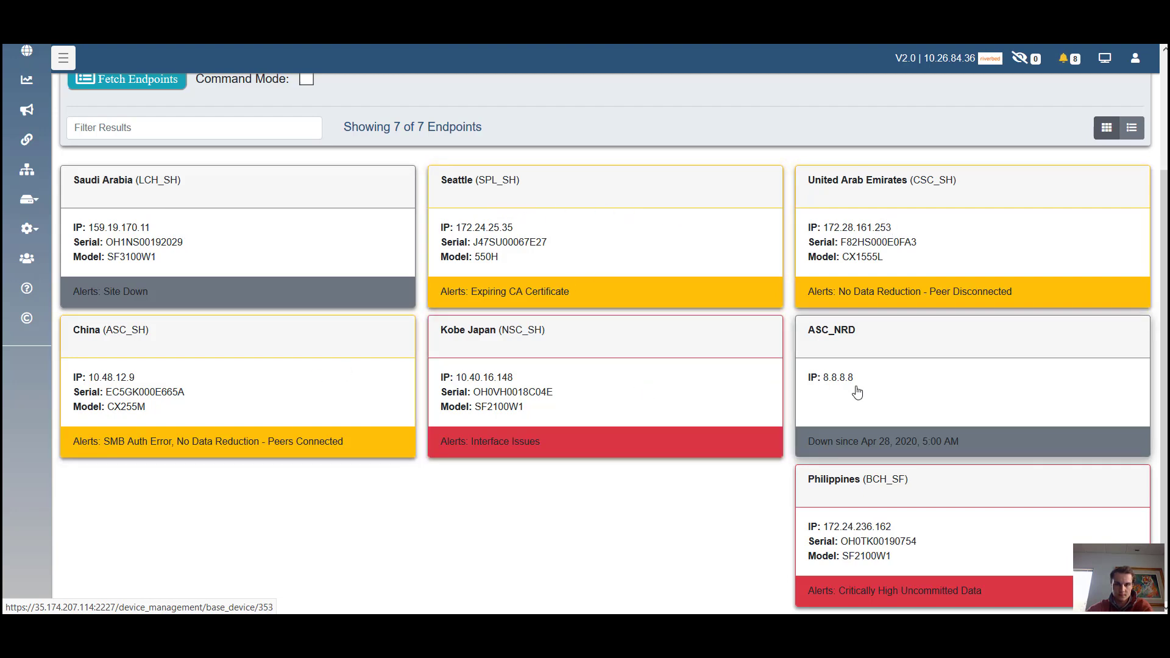
scroll(740, 463, up, 3)
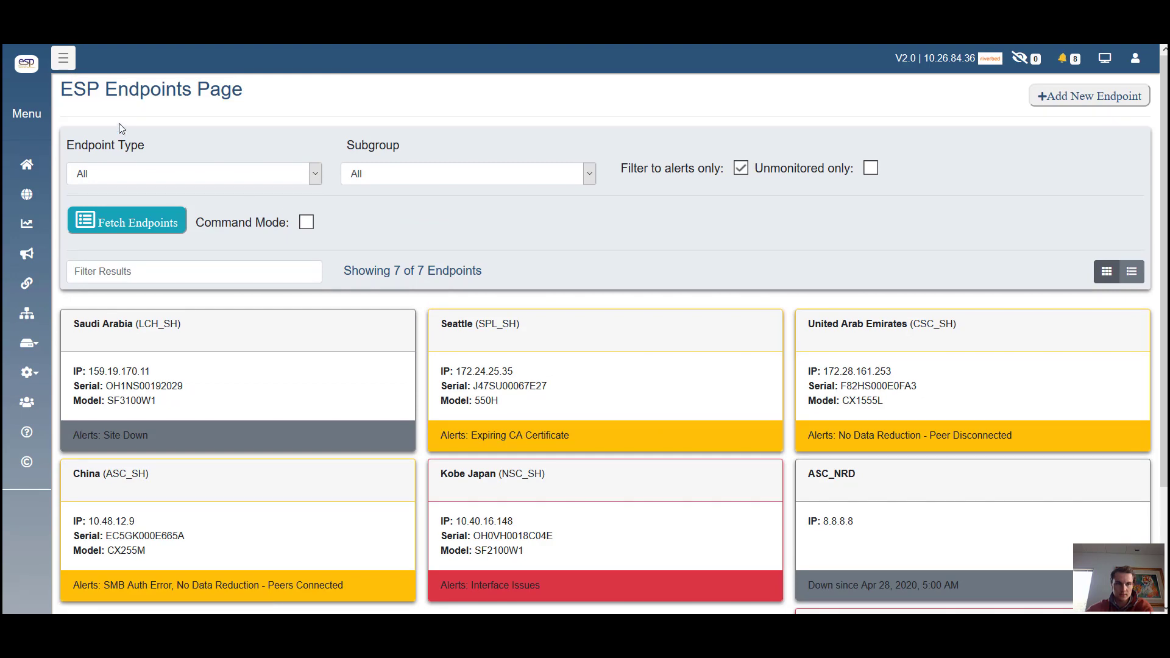
- Enable Command Mode and select the Seattle, United Arab Emirates and Kobe Japan endpoints
click(306, 222)
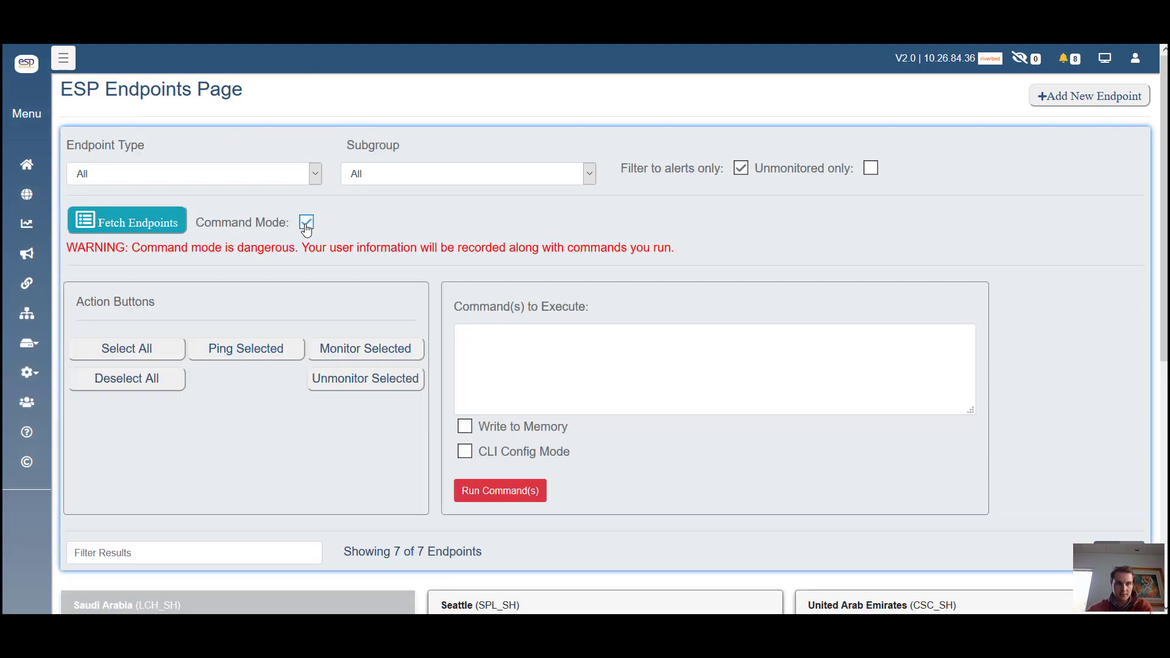
scroll(386, 205, down, 4)
scroll(439, 207, down, 2)
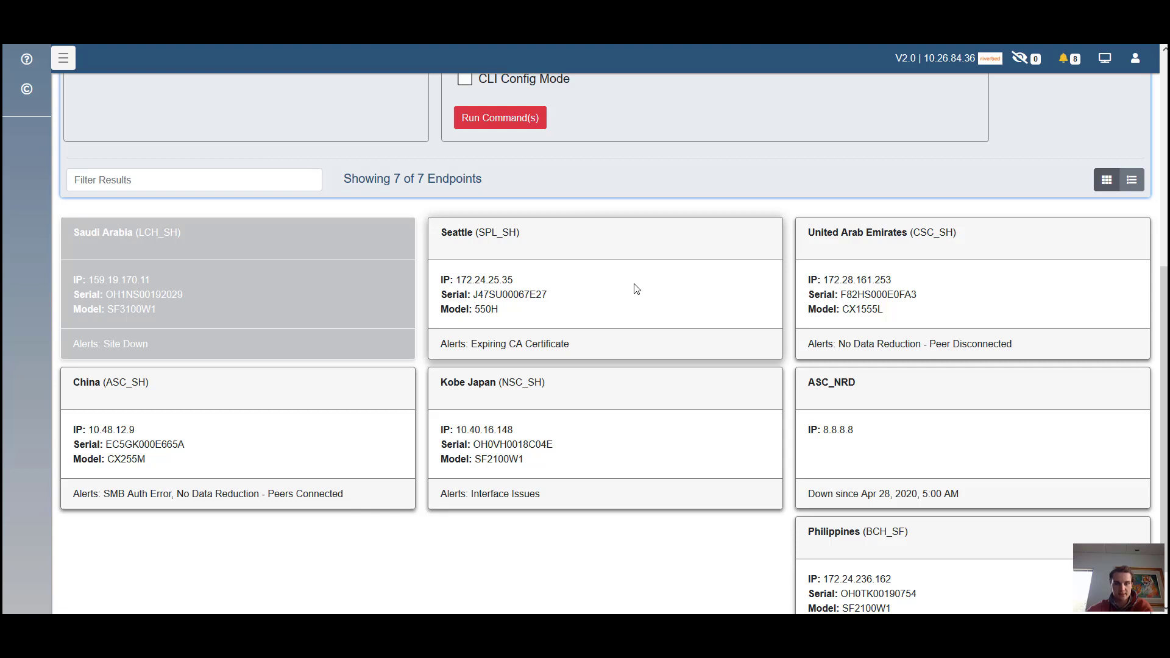
click(636, 288)
click(859, 275)
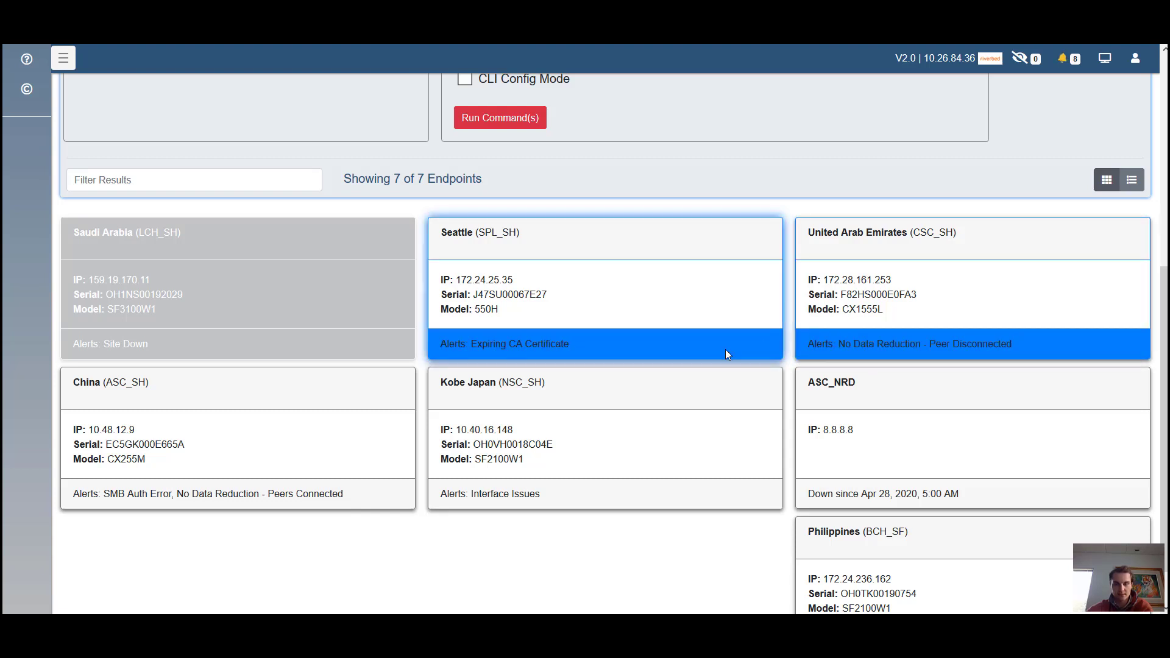
click(713, 422)
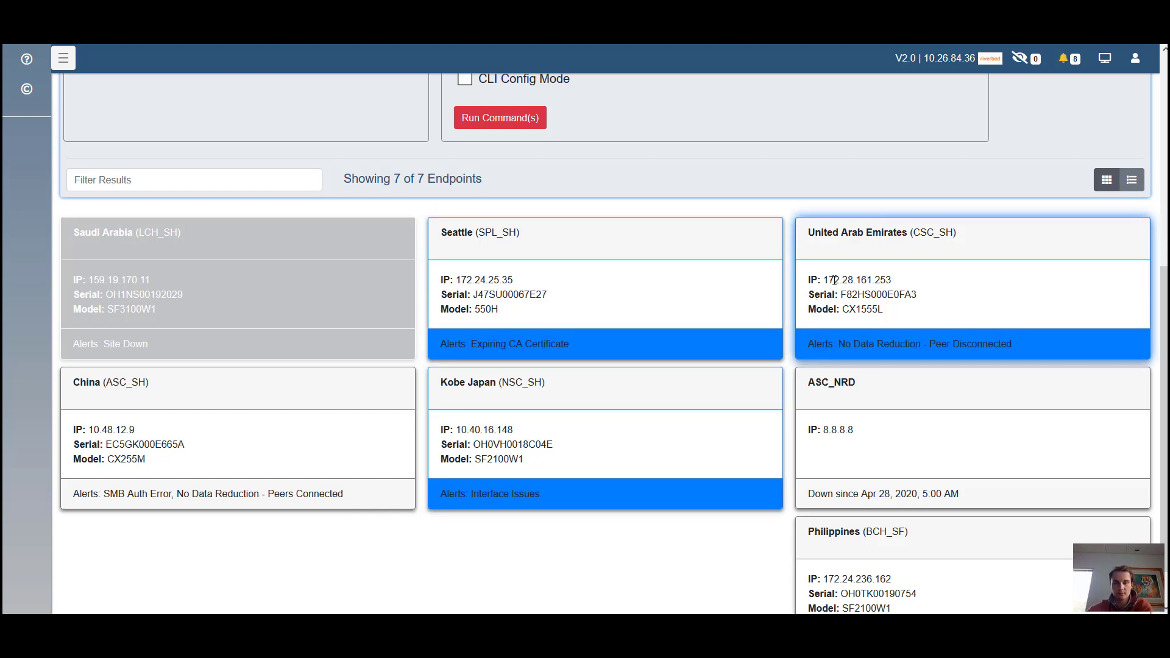
- Run the command "show info" on the selected endpoints and close the command results
scroll(834, 280, up, 4)
click(600, 216)
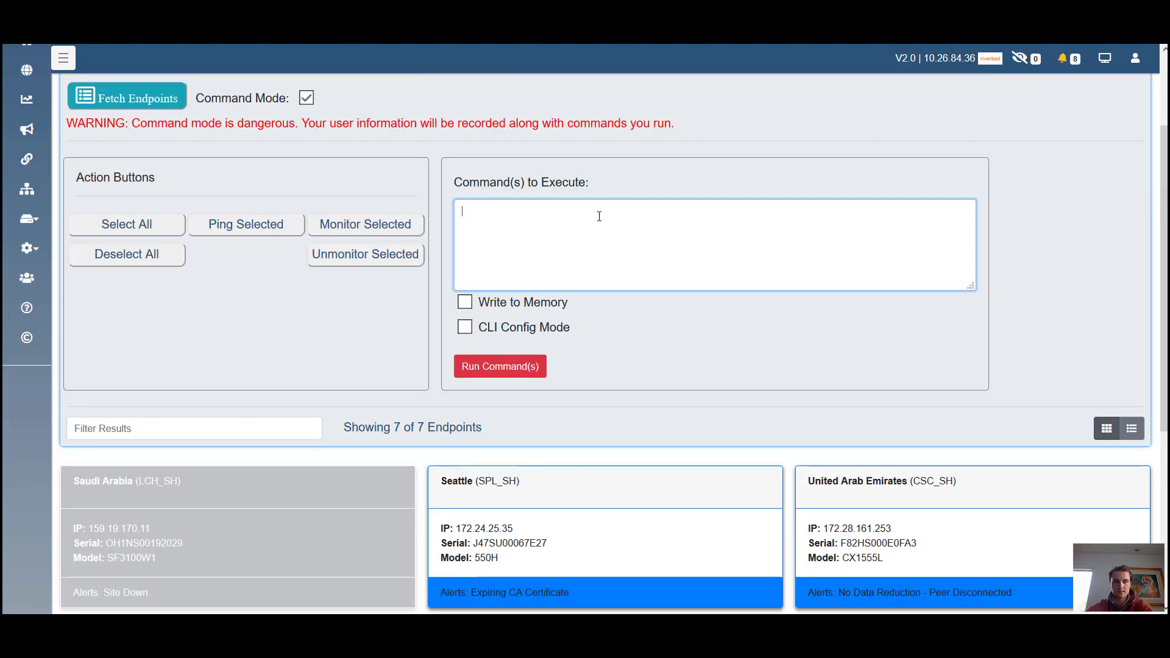
text(show info)
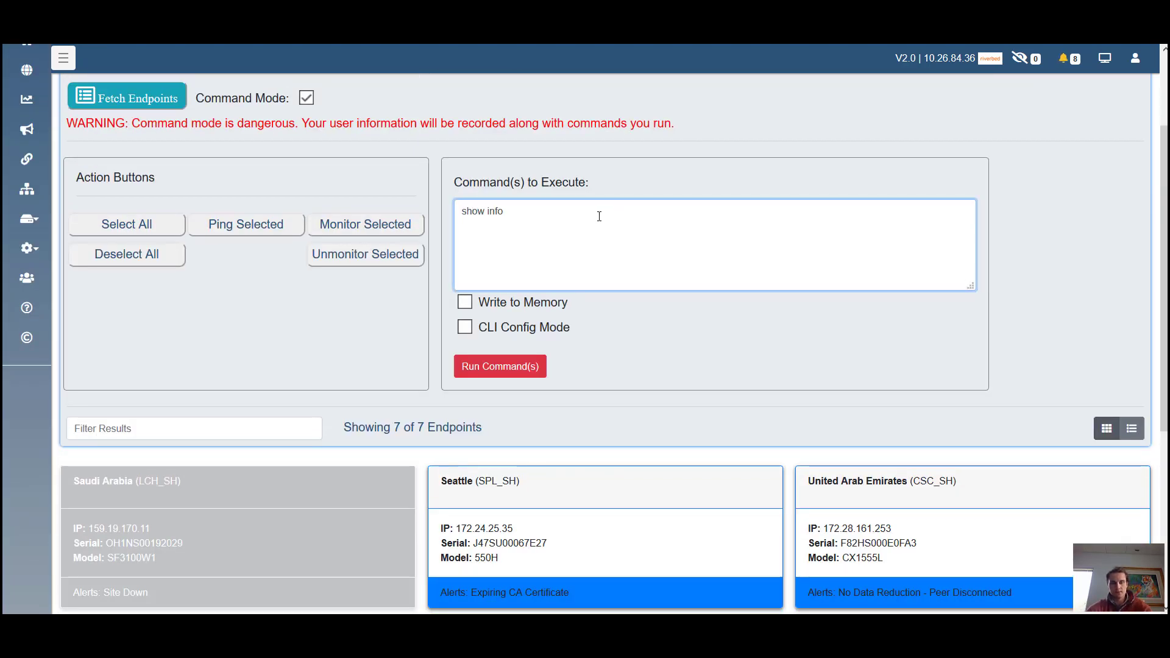
click(485, 366)
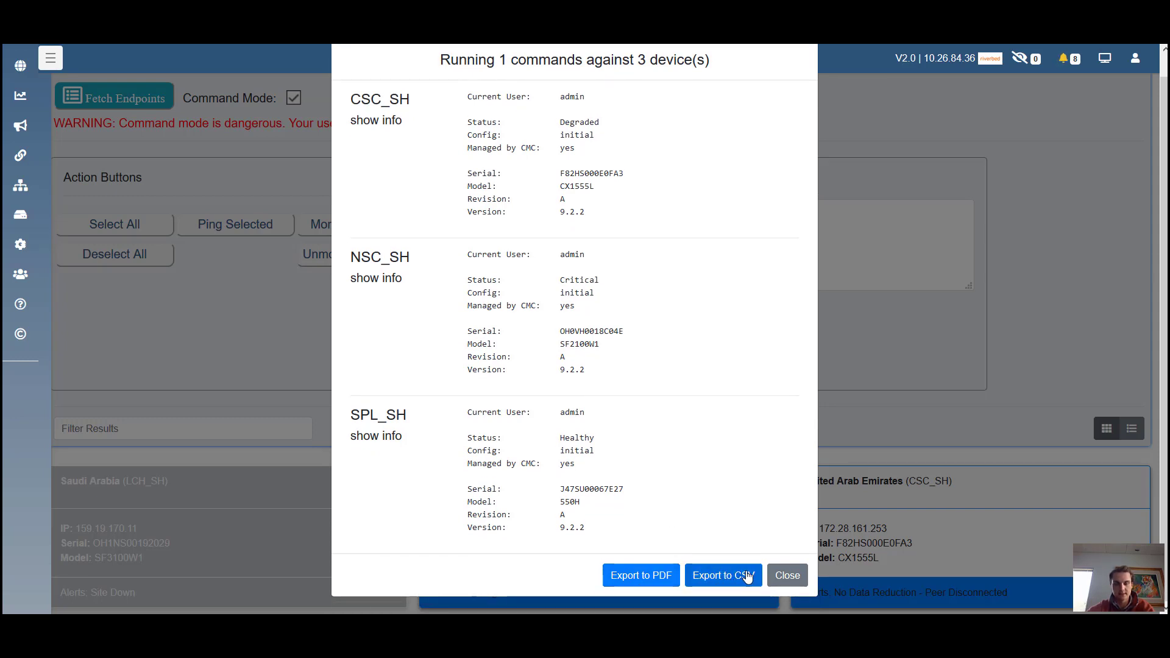
click(803, 574)
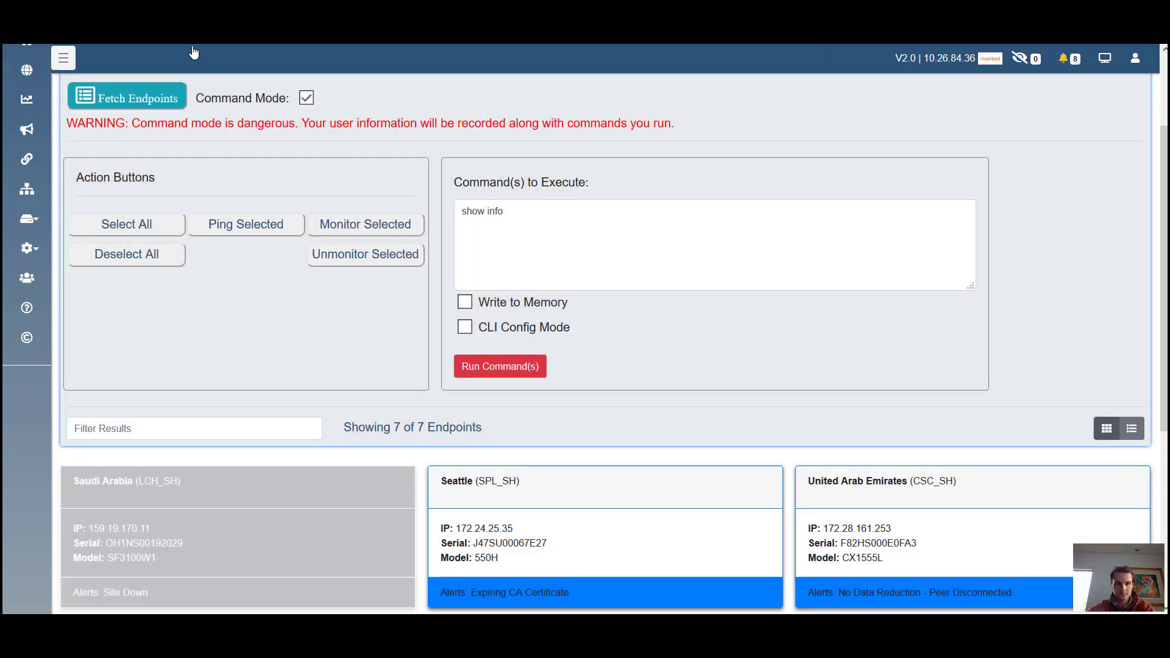
- Return to the home dashboard and examine the optimization percentages in the 24 Hr Top/Bottom Performers chart
scroll(242, 150, up, 3)
click(26, 164)
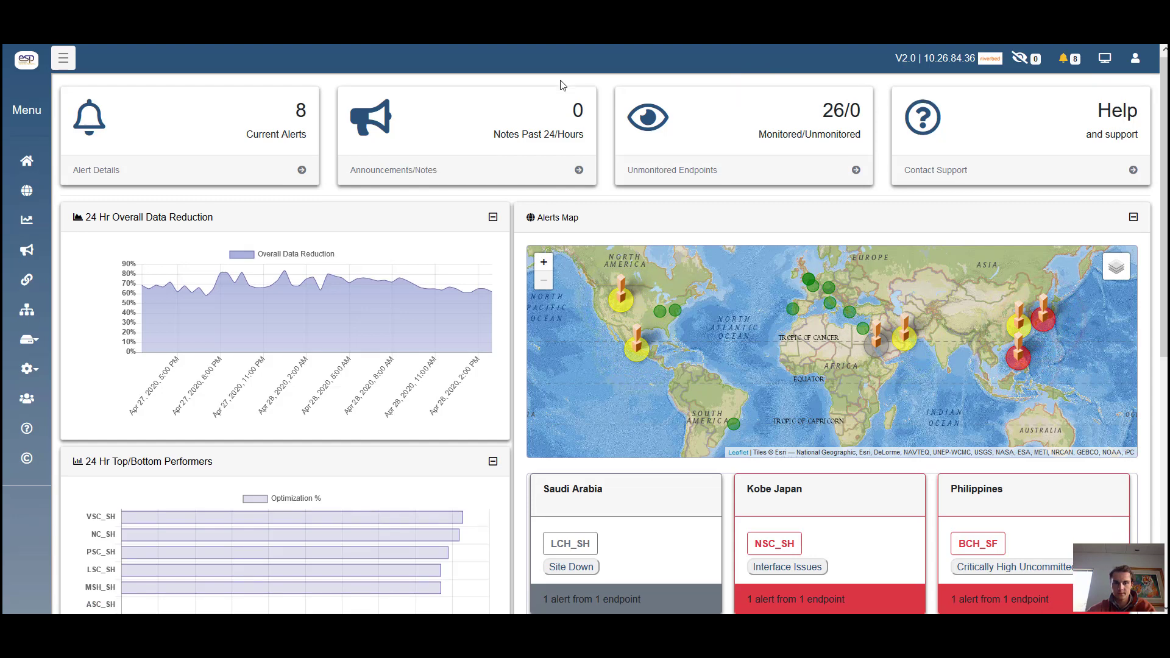
scroll(567, 84, down, 2)
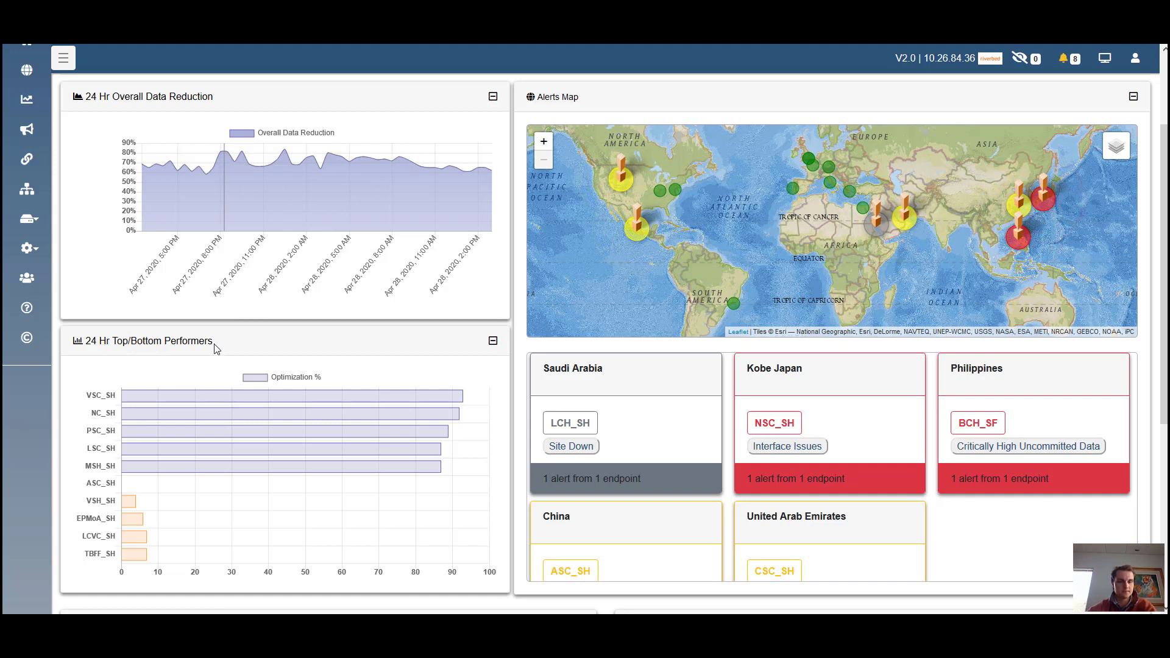
mouse_move(147, 399)
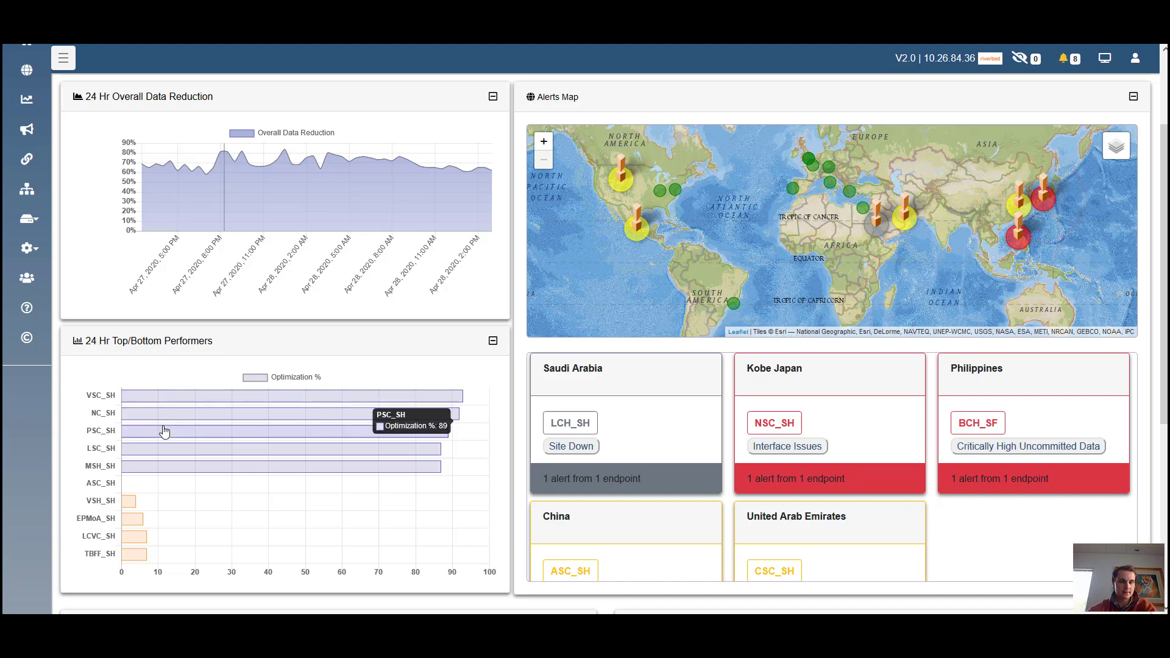
mouse_move(175, 451)
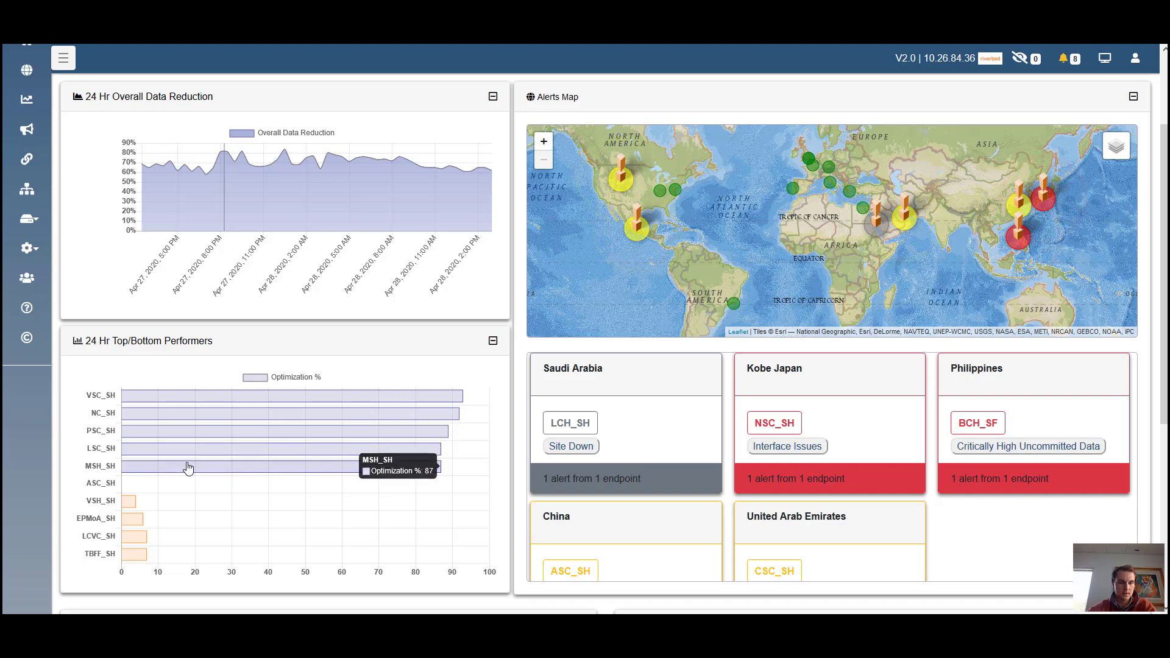
mouse_move(147, 566)
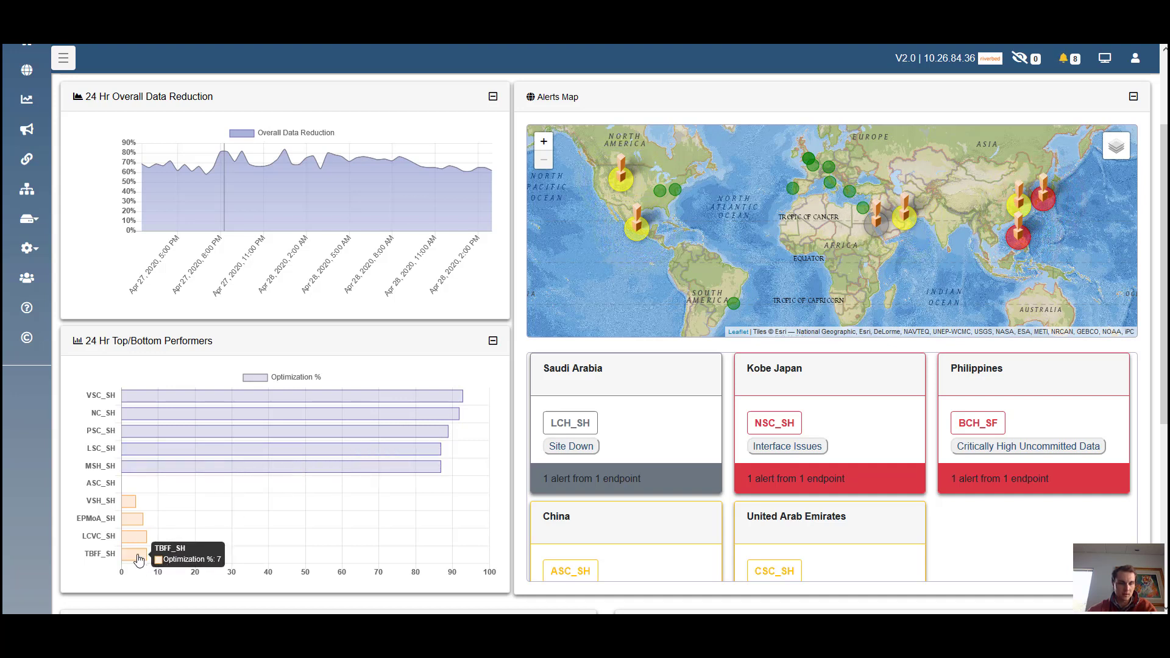
mouse_move(139, 542)
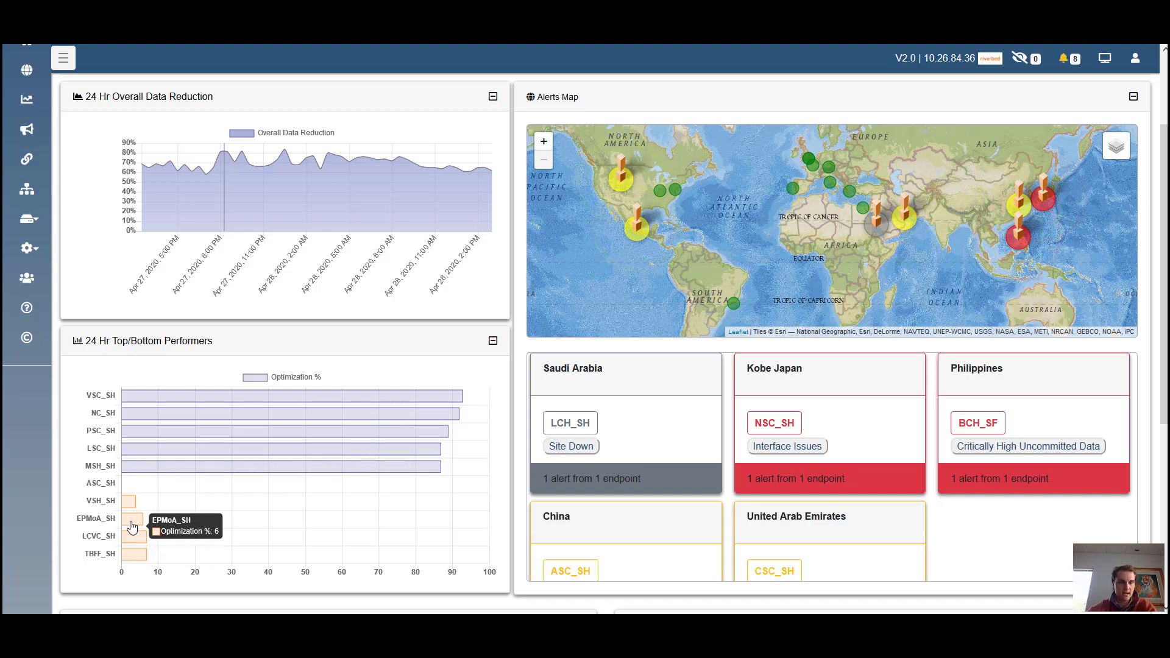
mouse_move(131, 501)
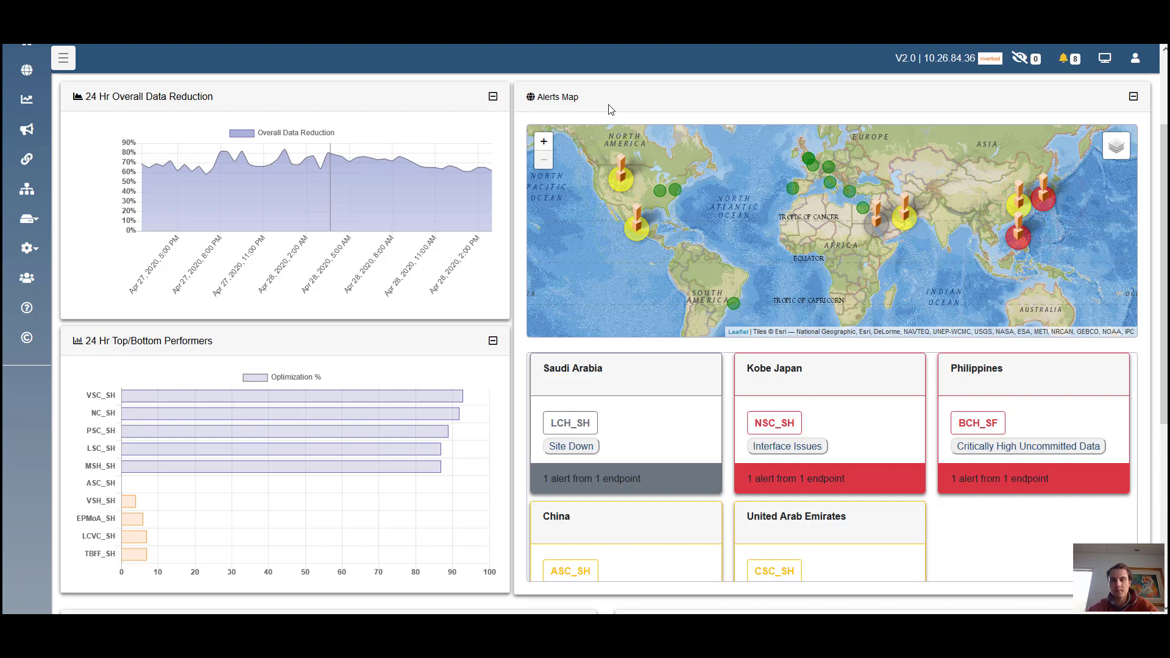
- Inspect the Washington DC, Louisville and Seattle markers on the Alerts Map
click(678, 193)
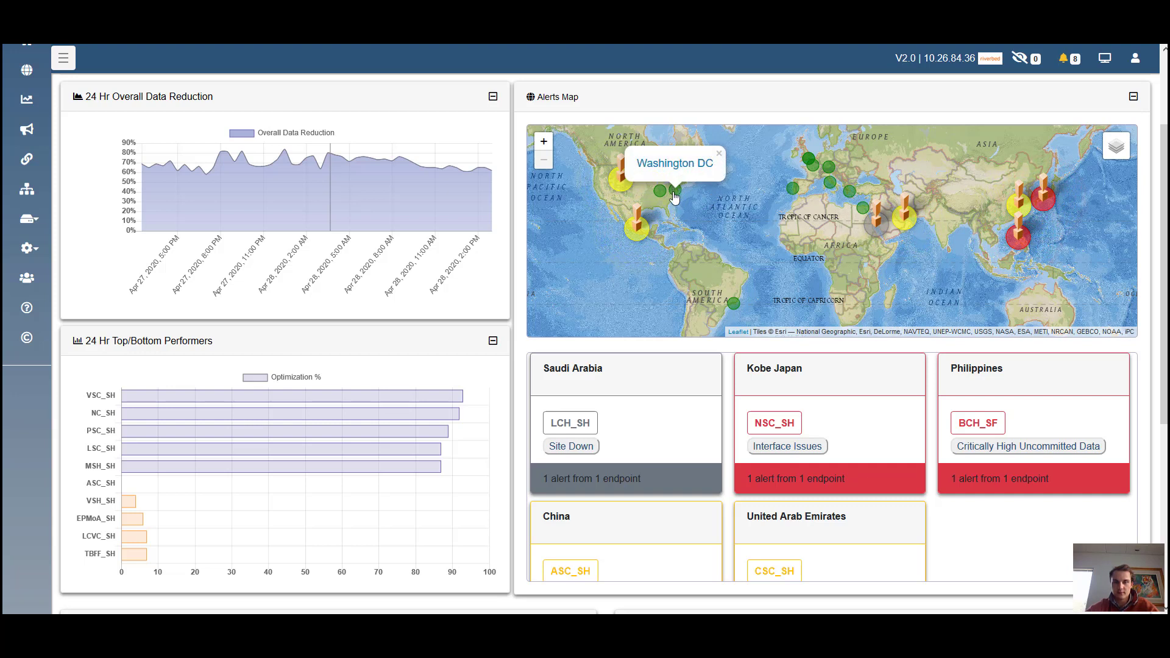
click(662, 192)
click(676, 192)
click(680, 193)
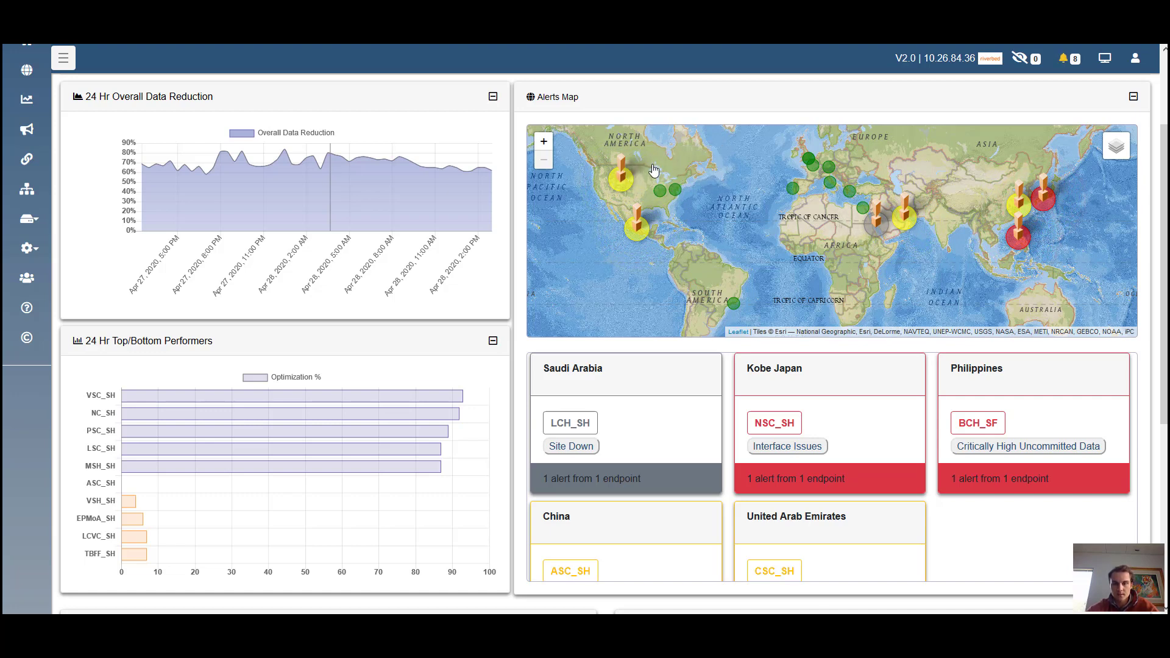
click(626, 177)
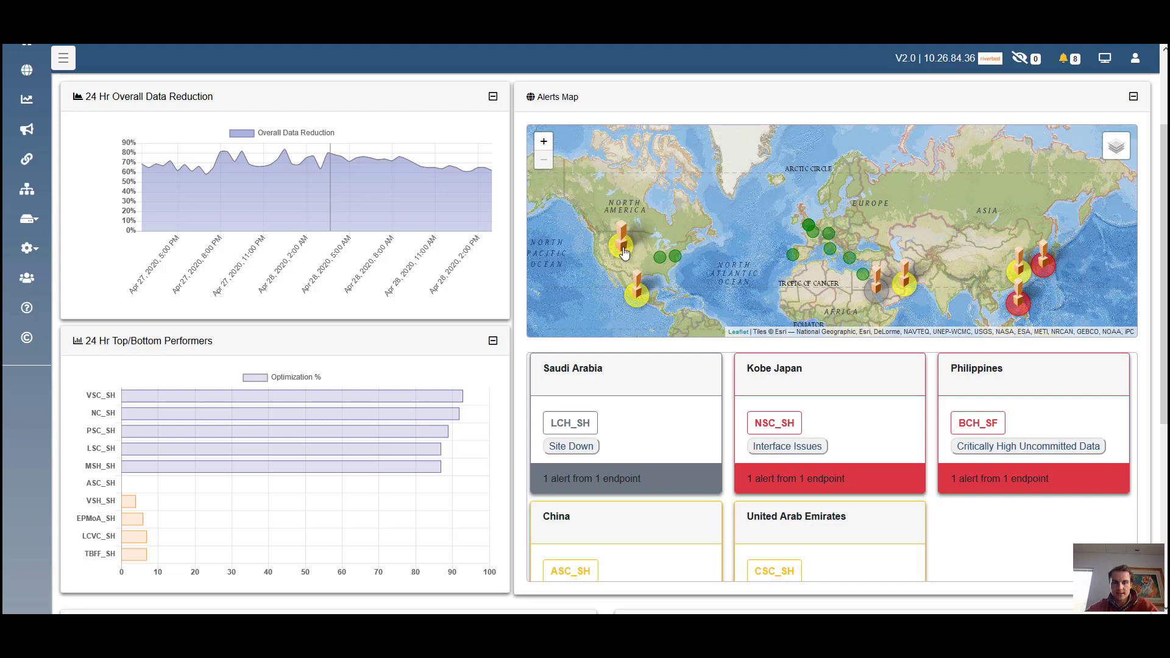
click(627, 251)
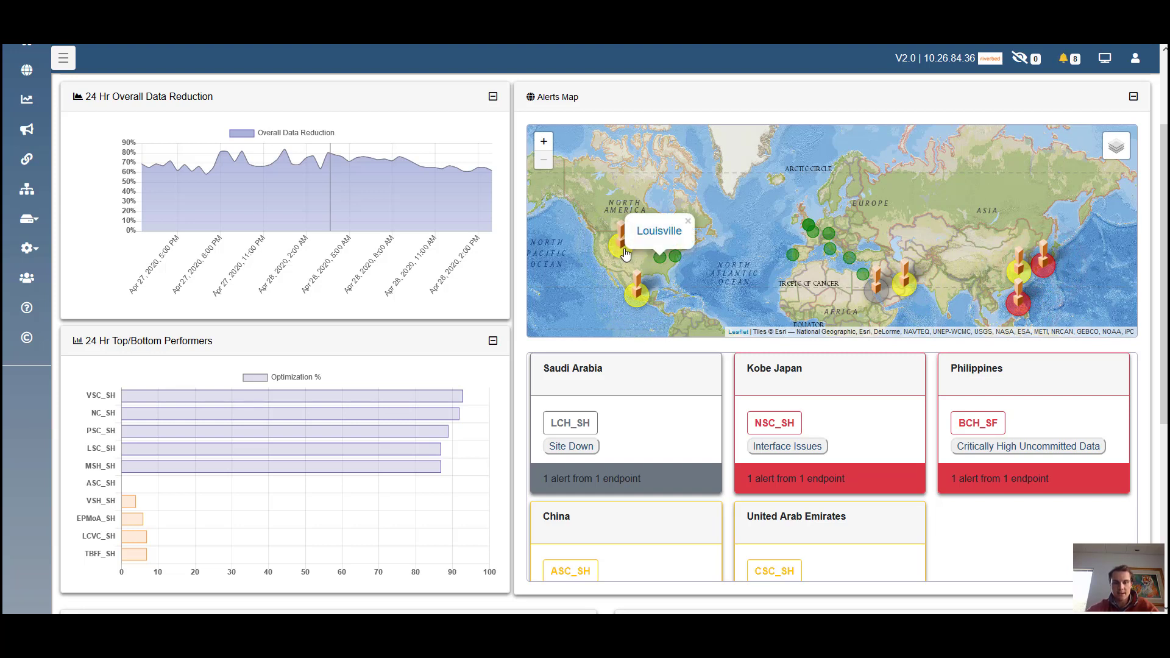
click(623, 246)
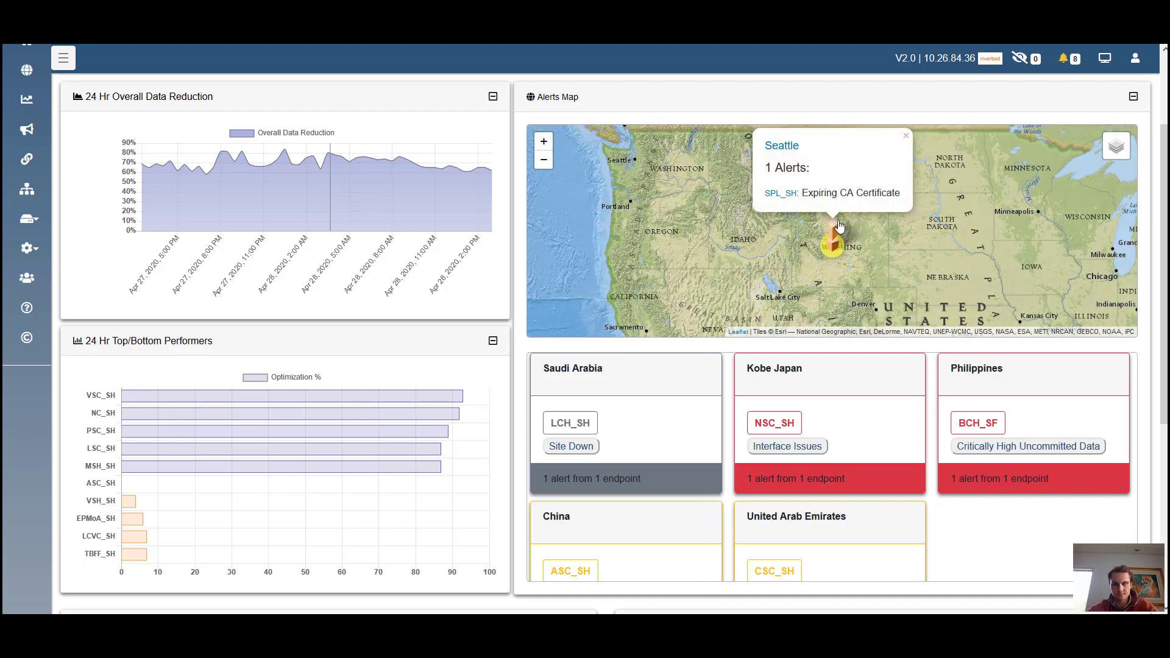
- View the alert details of the Philippines marker on the Alerts Map and close its popup
scroll(926, 275, down, 3)
drag(921, 256, 542, 173)
drag(1071, 217, 632, 188)
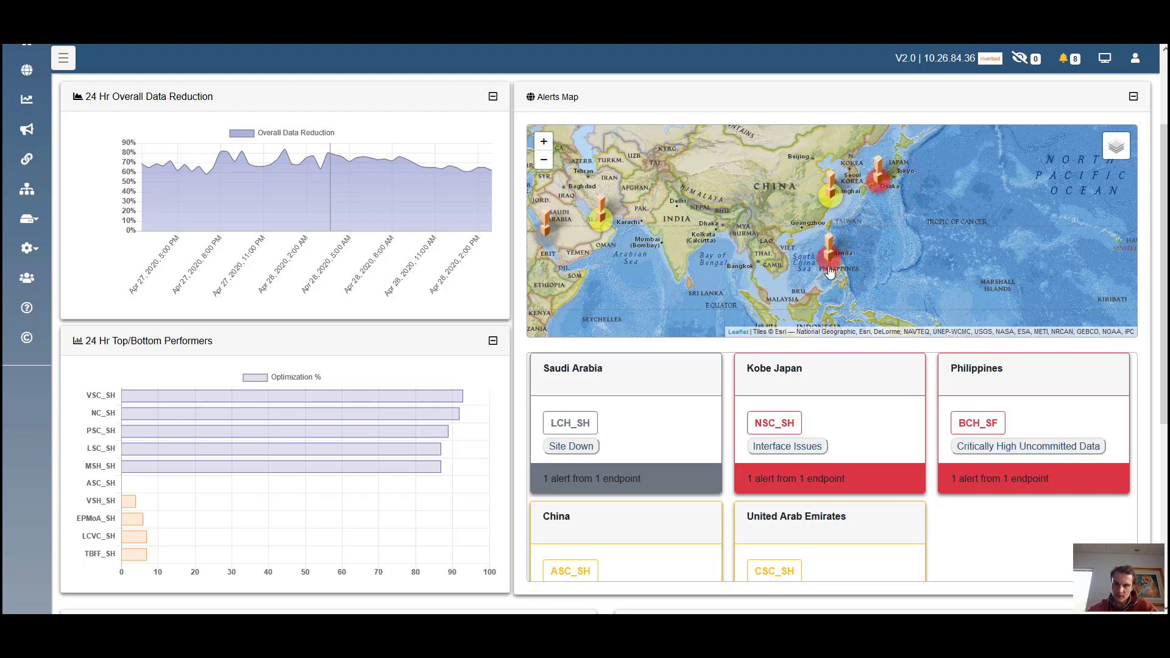
mouse_move(831, 264)
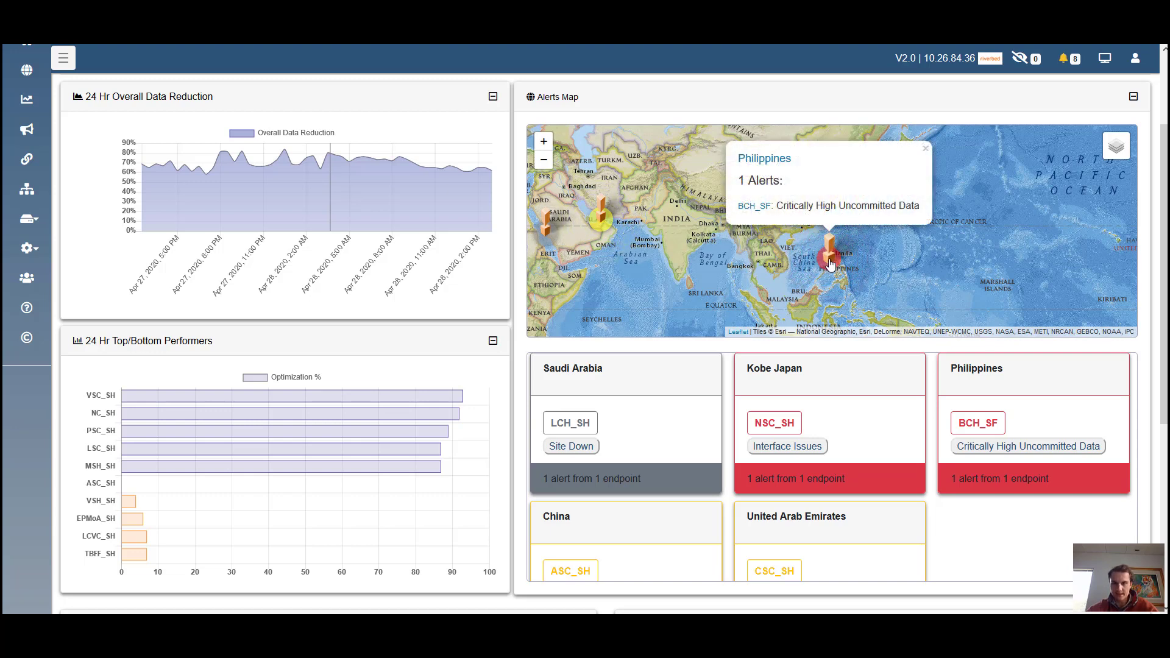
click(831, 265)
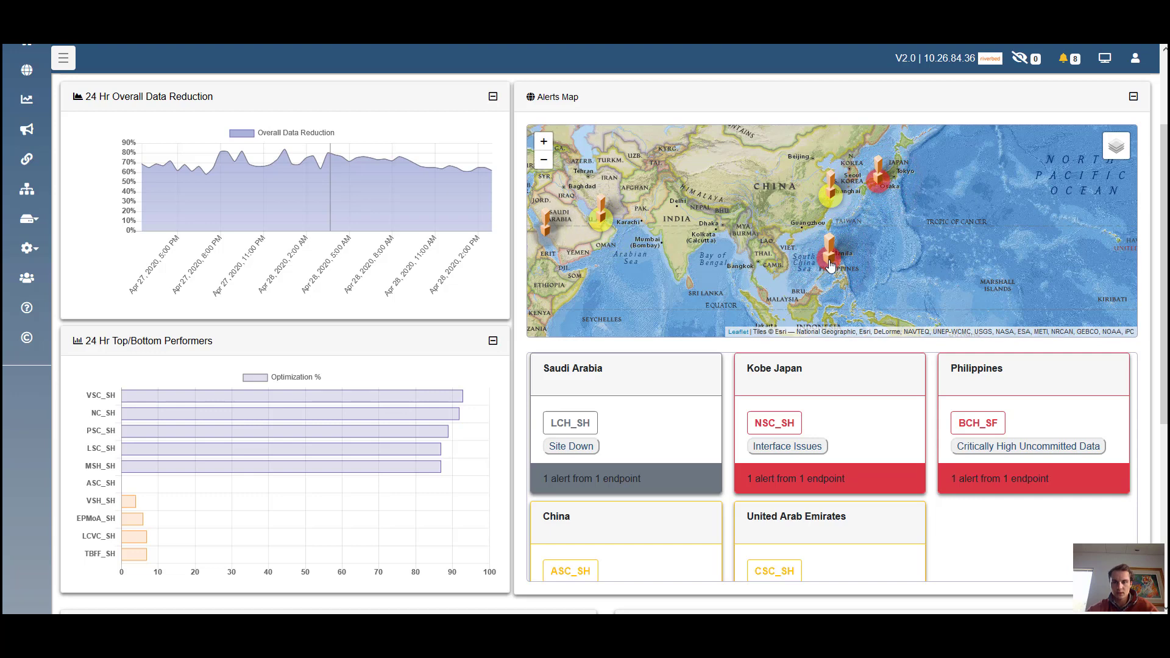
- View the alert details of the Saudi Arabia marker on the Alerts Map and close its popup
drag(655, 226, 820, 291)
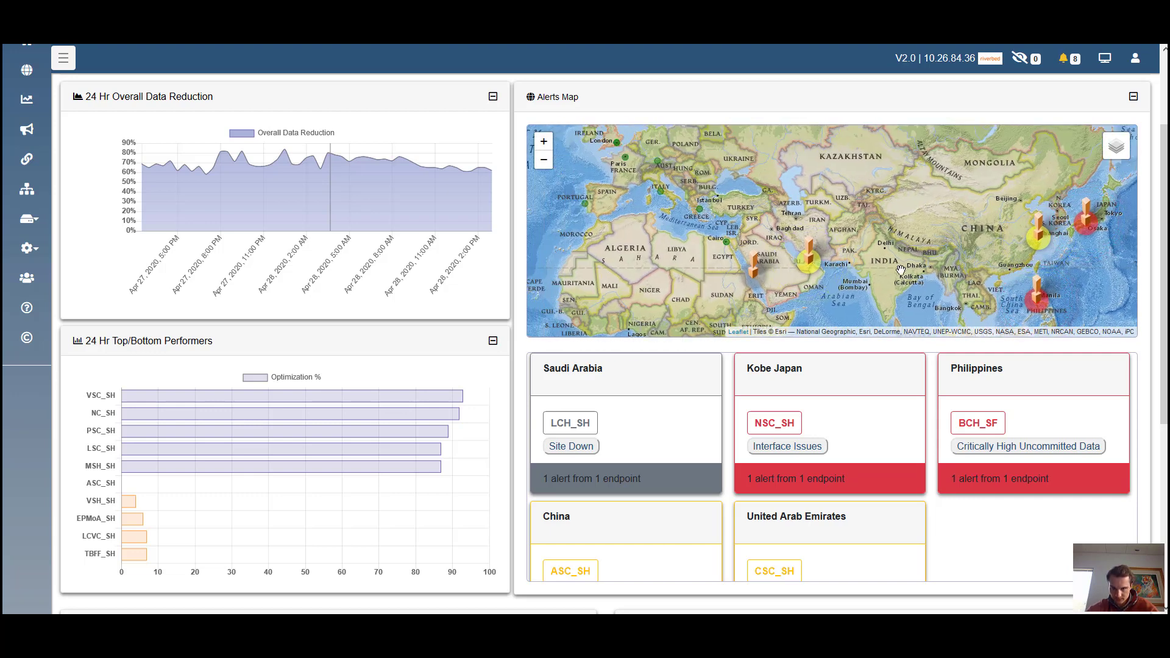
click(756, 275)
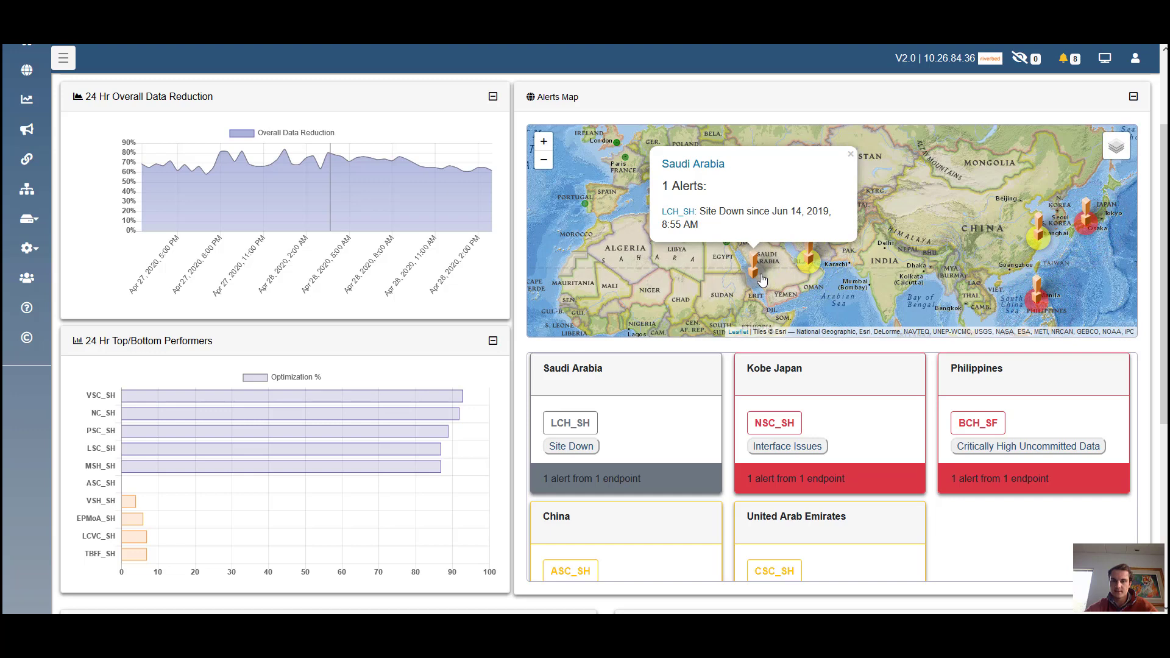
mouse_move(755, 276)
click(756, 278)
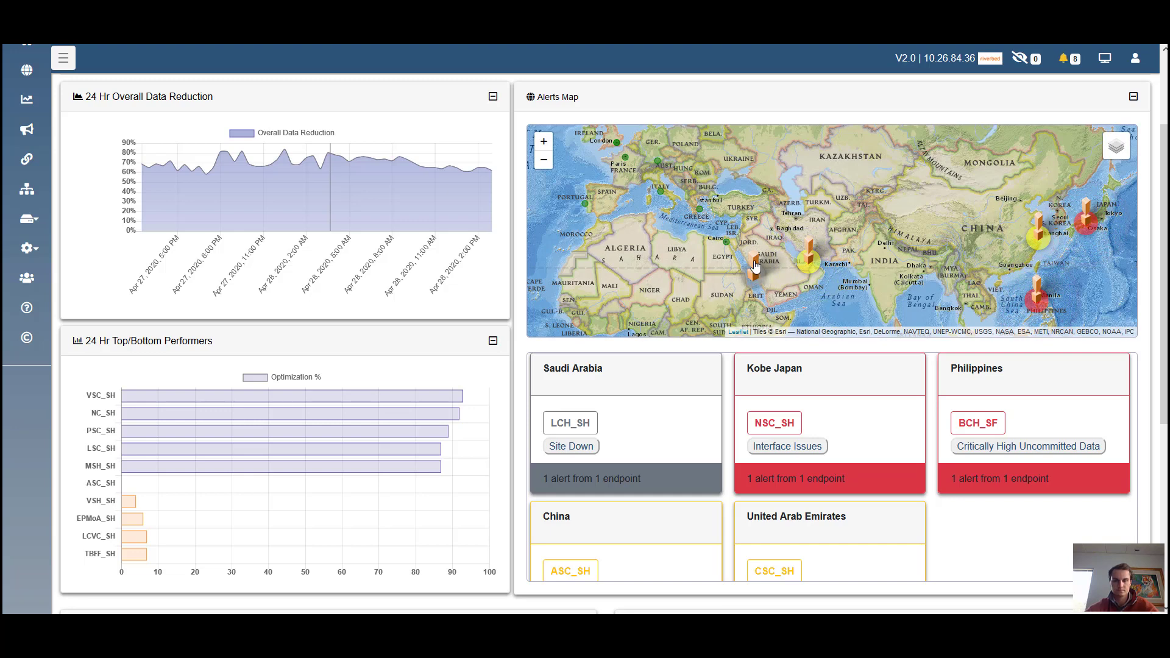
- Focus the map on Kobe Japan, open its Interface Issues alert for NSC_SH, and read the description and details
scroll(507, 393, down, 2)
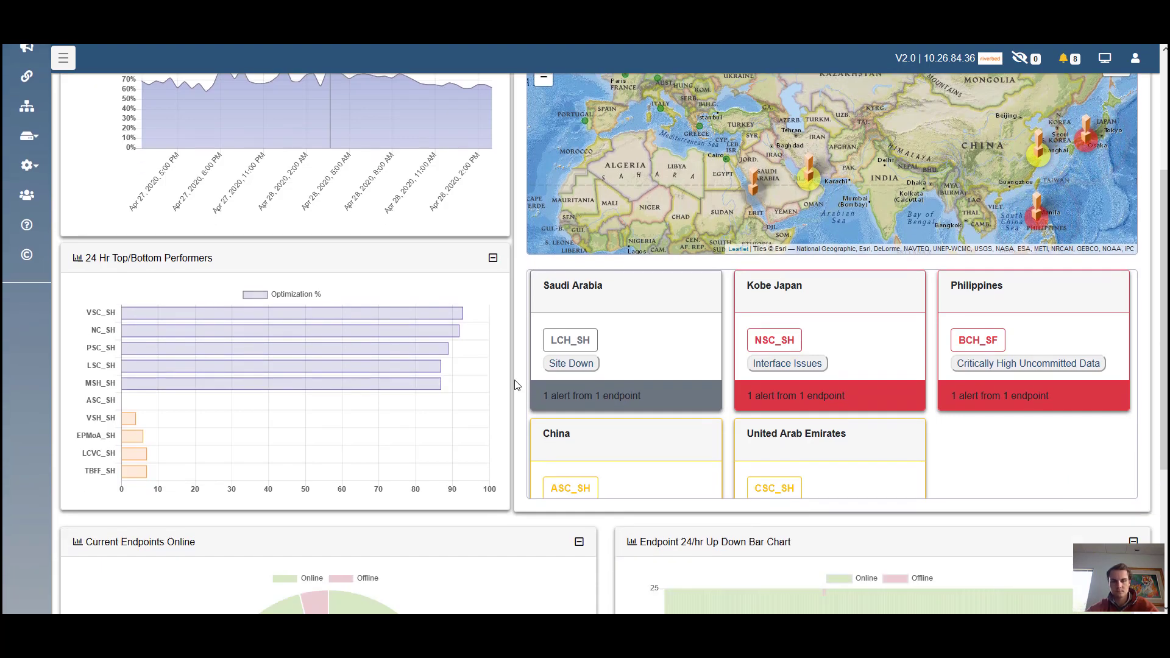
click(753, 305)
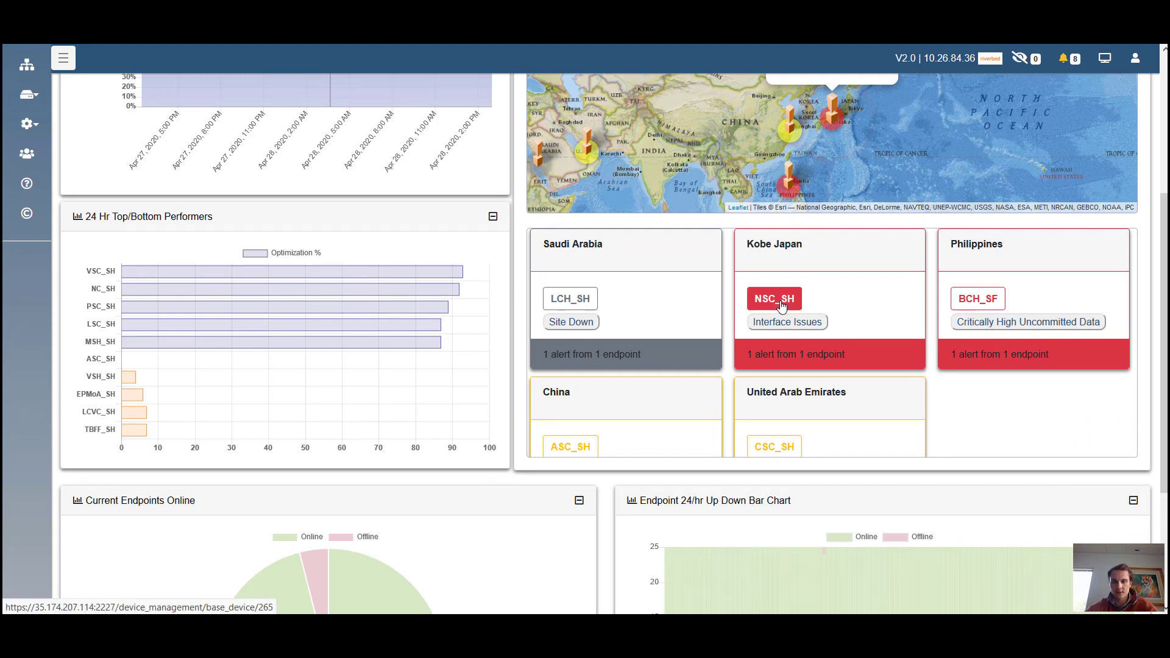
click(802, 329)
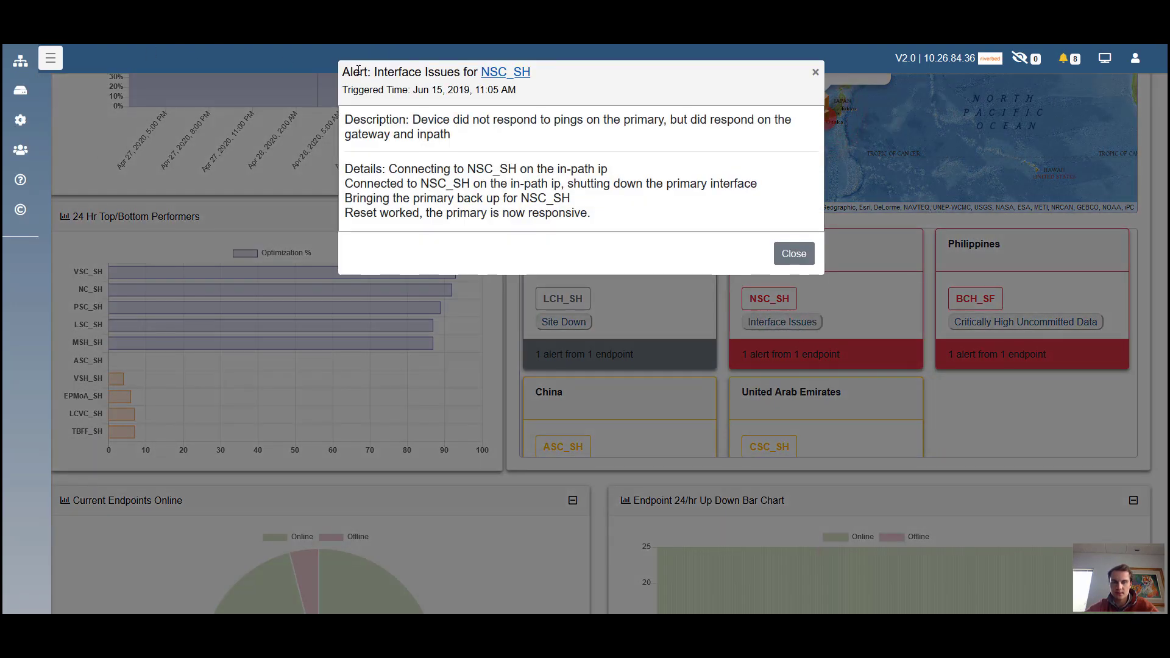
drag(517, 92, 458, 141)
click(545, 117)
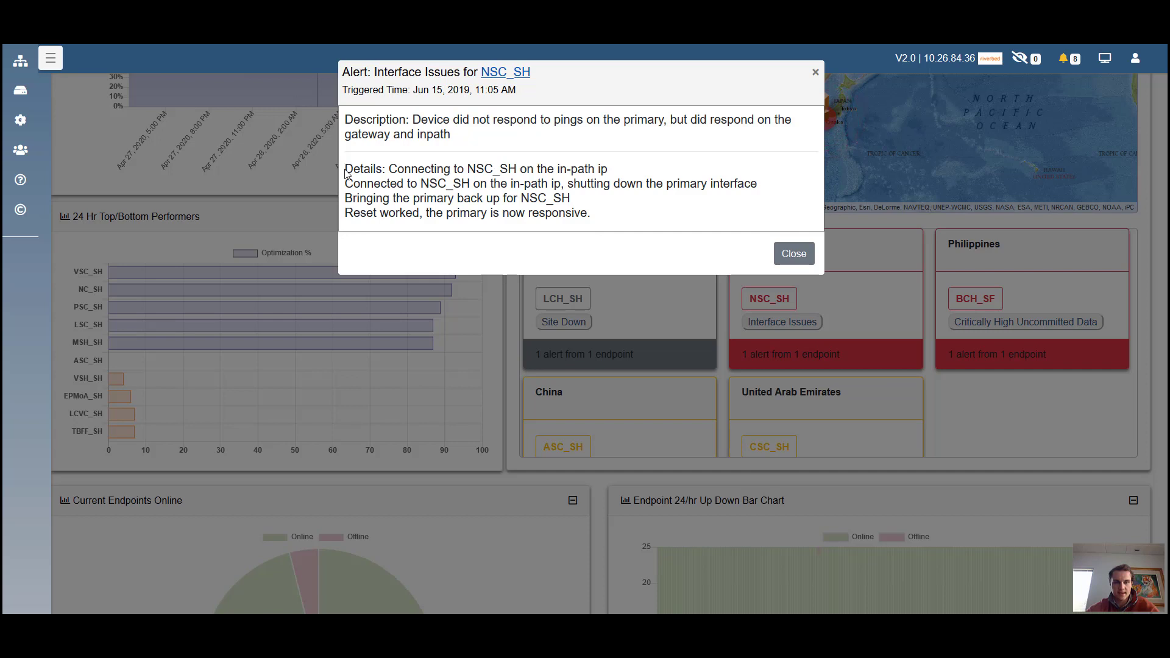
drag(345, 168, 384, 168)
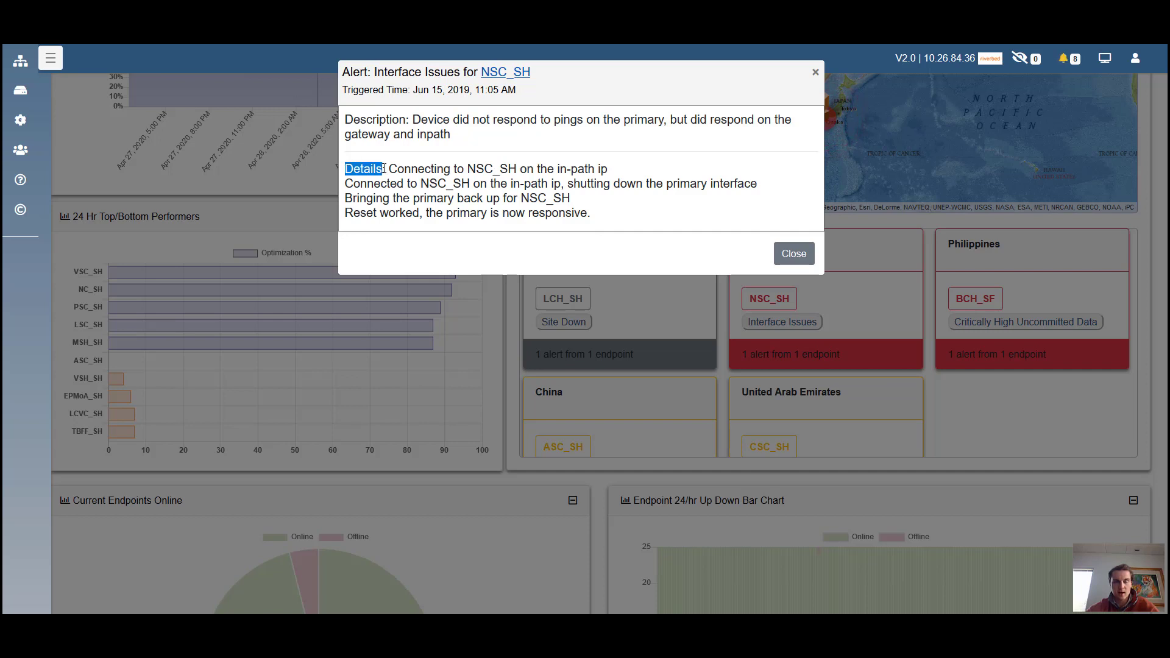
drag(387, 165, 761, 189)
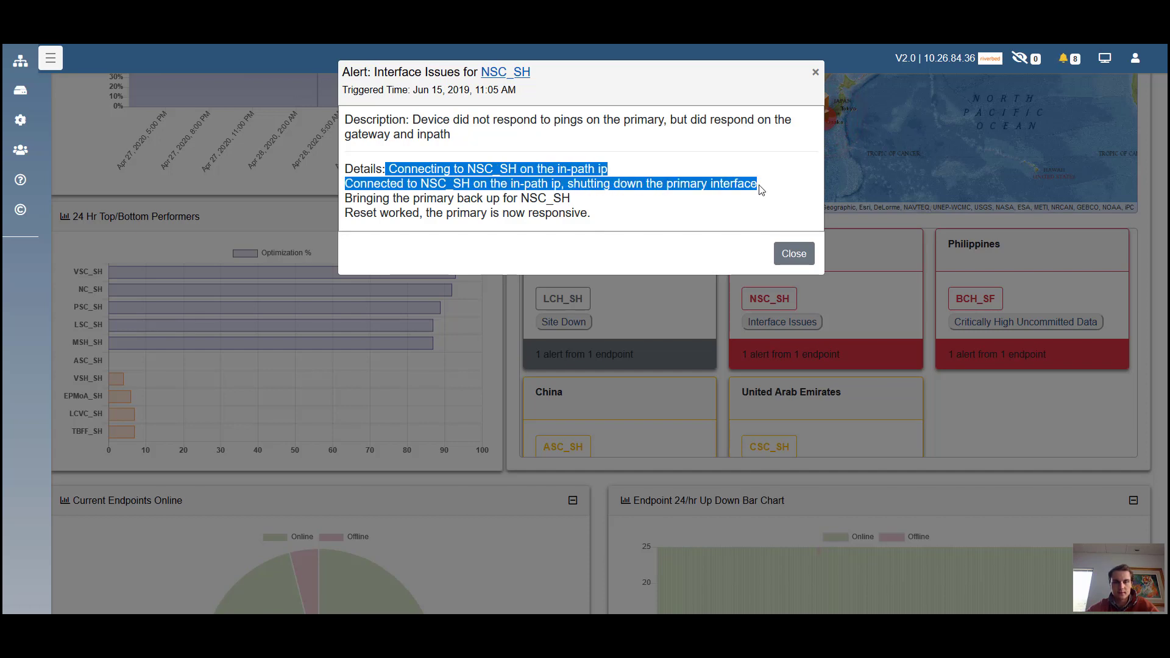
- Finish reading the Interface Issues details for NSC_SH and close the alert
click(654, 209)
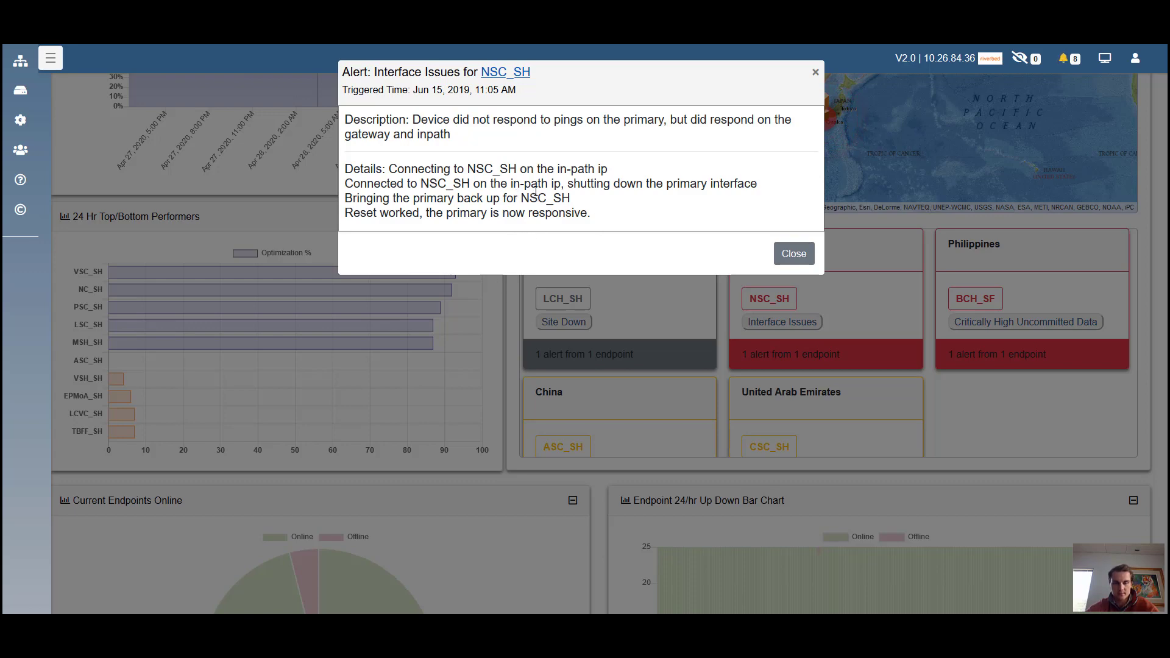
click(795, 255)
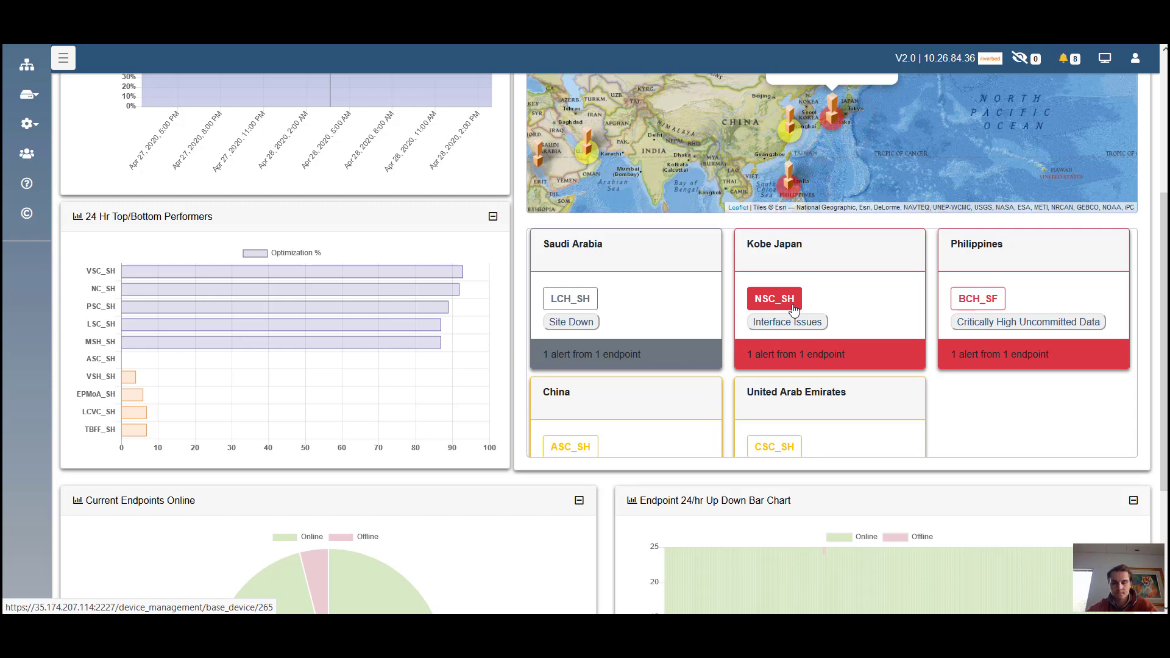
- Inspect the online and offline segments of the Current Endpoints Online pie chart
mouse_move(531, 333)
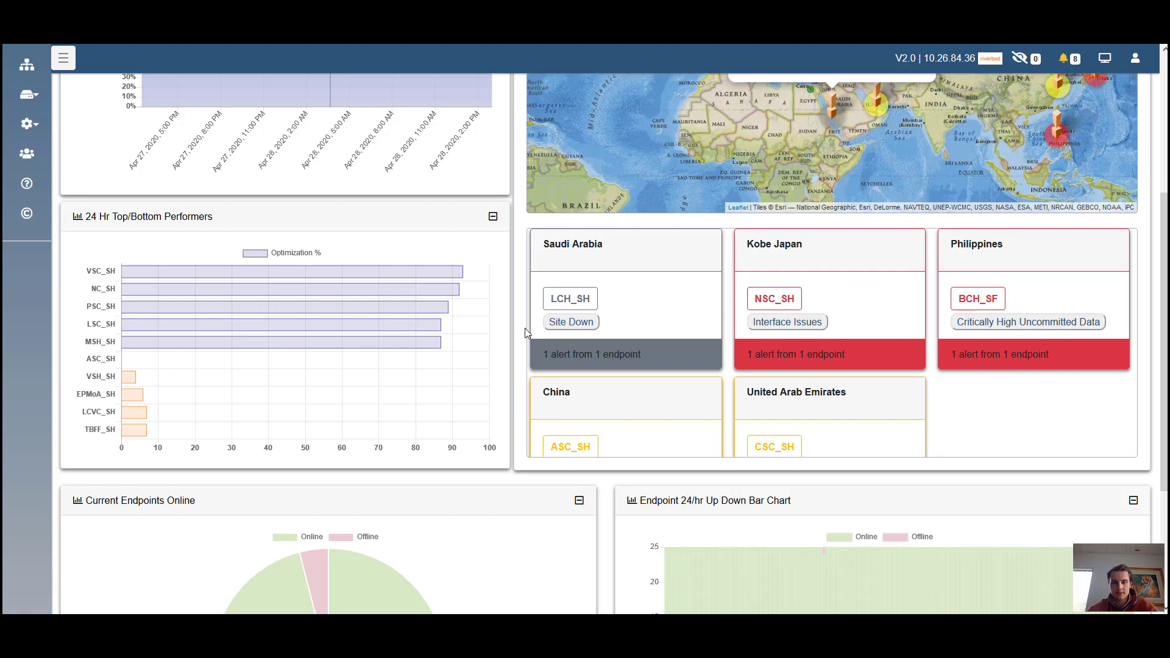
scroll(528, 333, down, 3)
scroll(526, 333, down, 1)
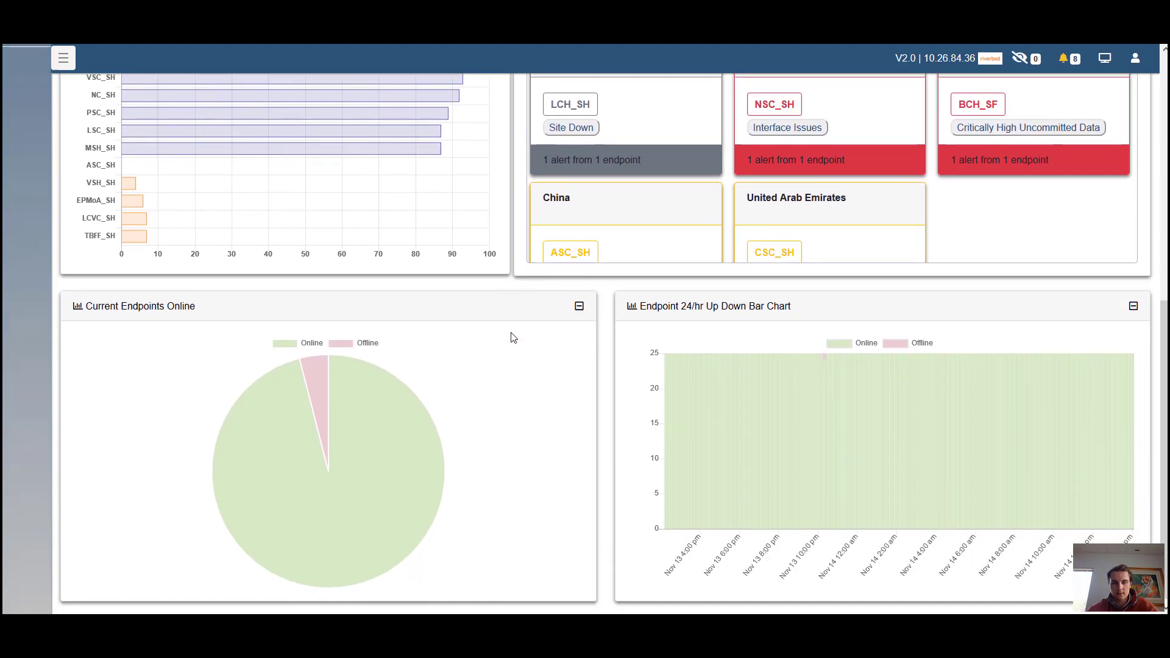
mouse_move(379, 367)
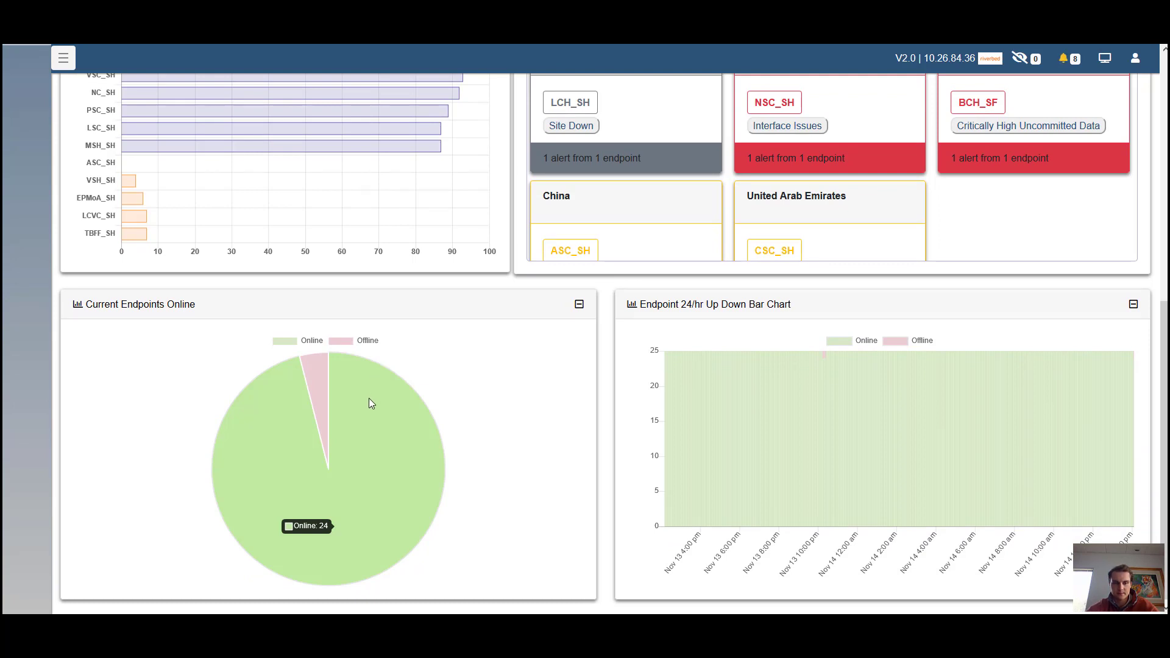
mouse_move(317, 417)
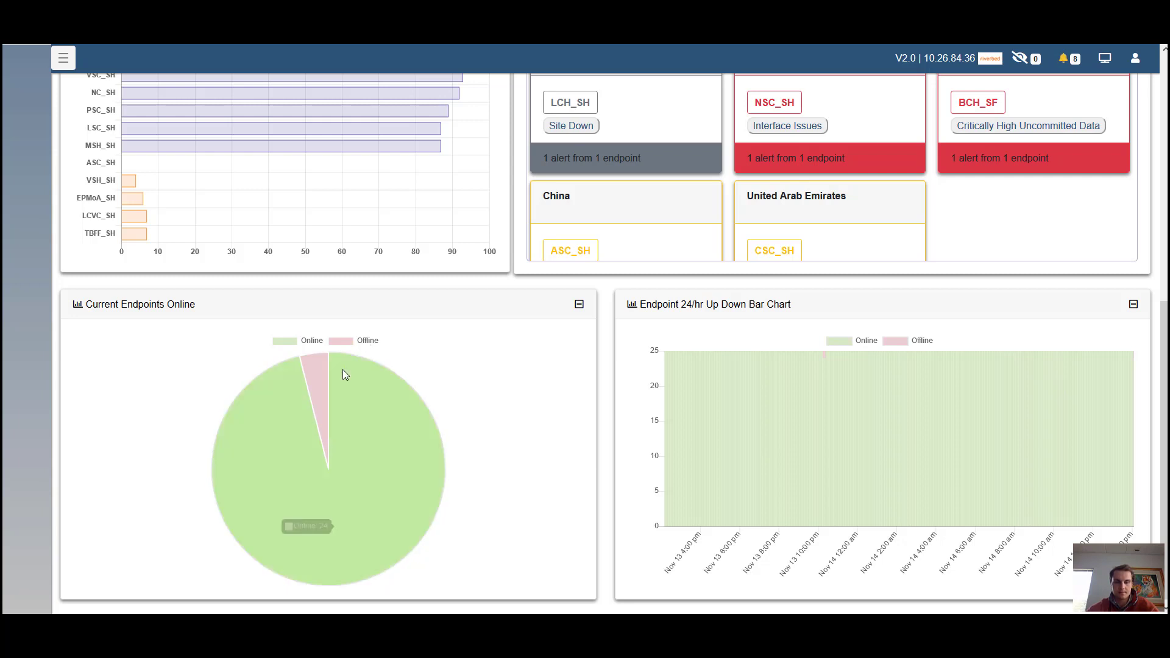
- View the status page of the down device ASC_NRD through the pie chart's Offline segment and return to the home dashboard
click(313, 376)
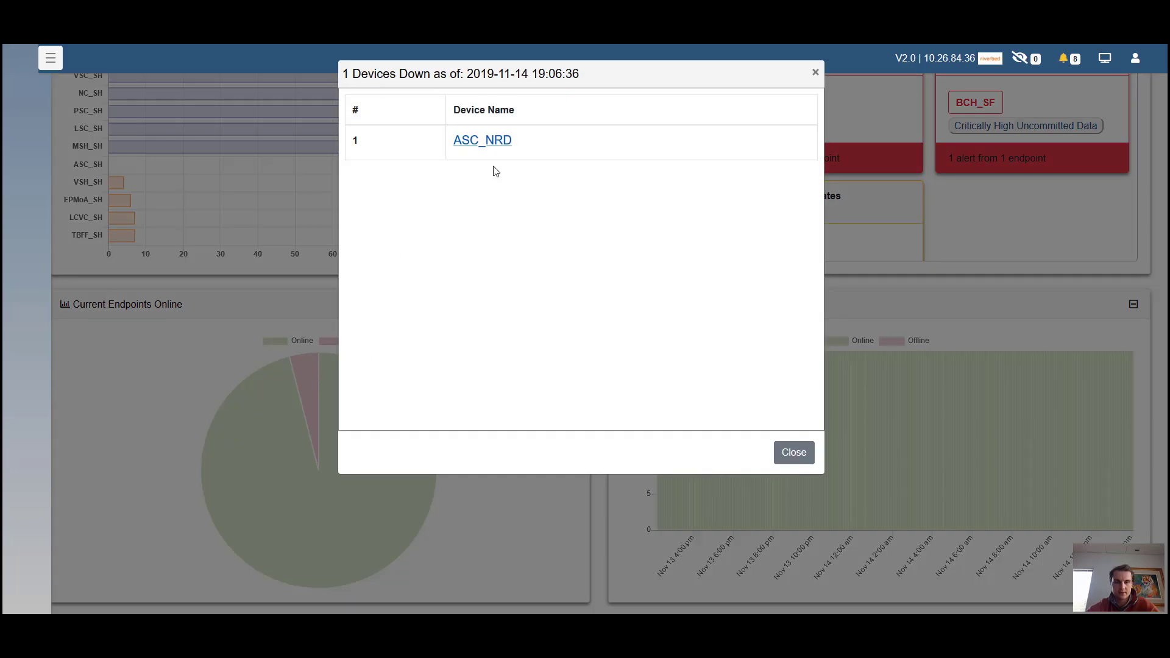
drag(533, 131, 427, 127)
click(484, 144)
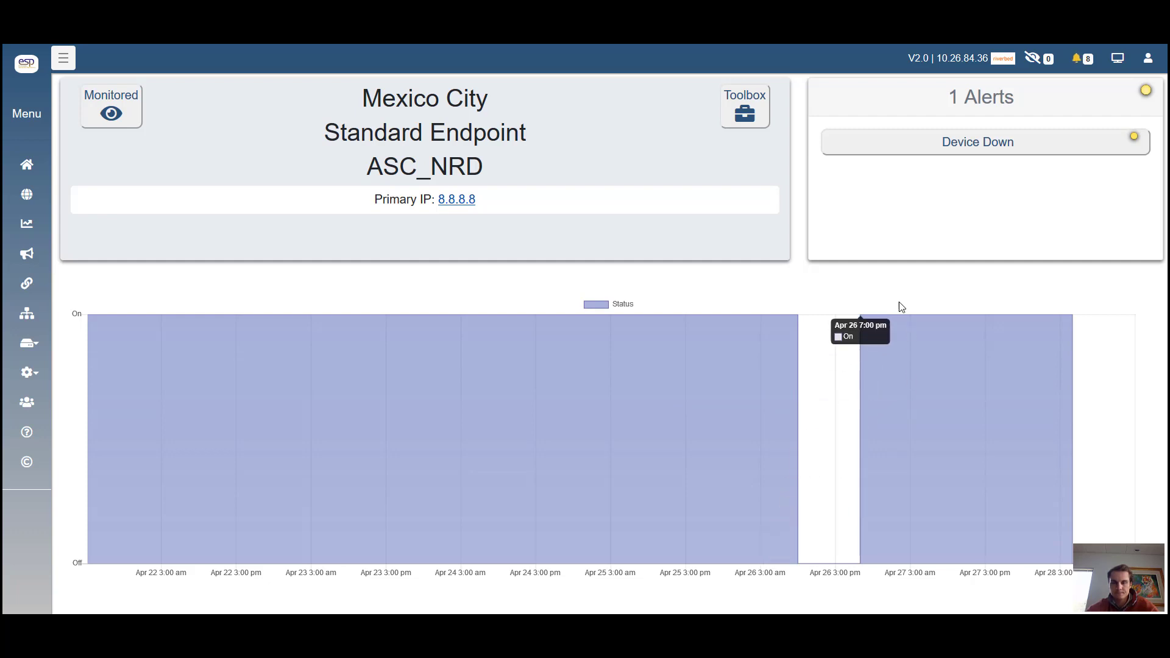
click(20, 163)
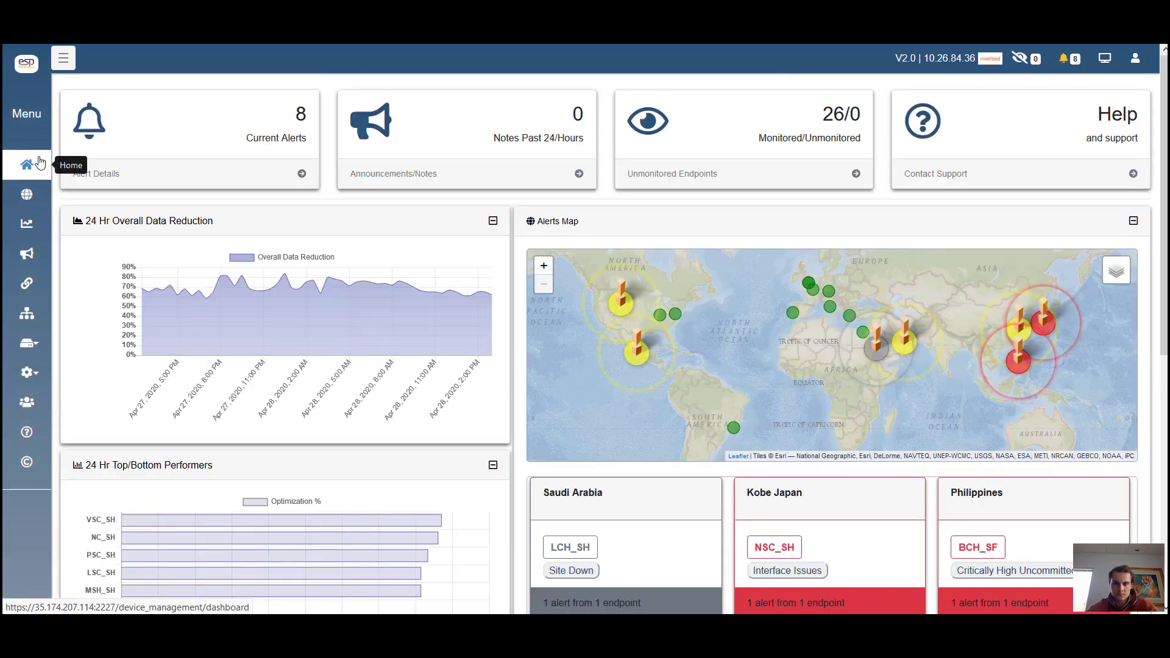